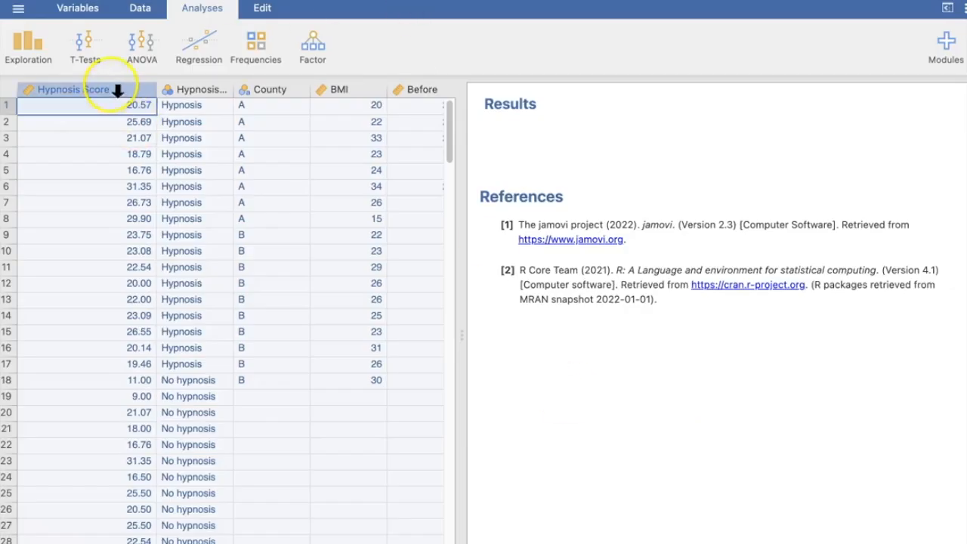
- Give the Hypnosis Score variable the description "HOW much they recalled correctly"
click(114, 89)
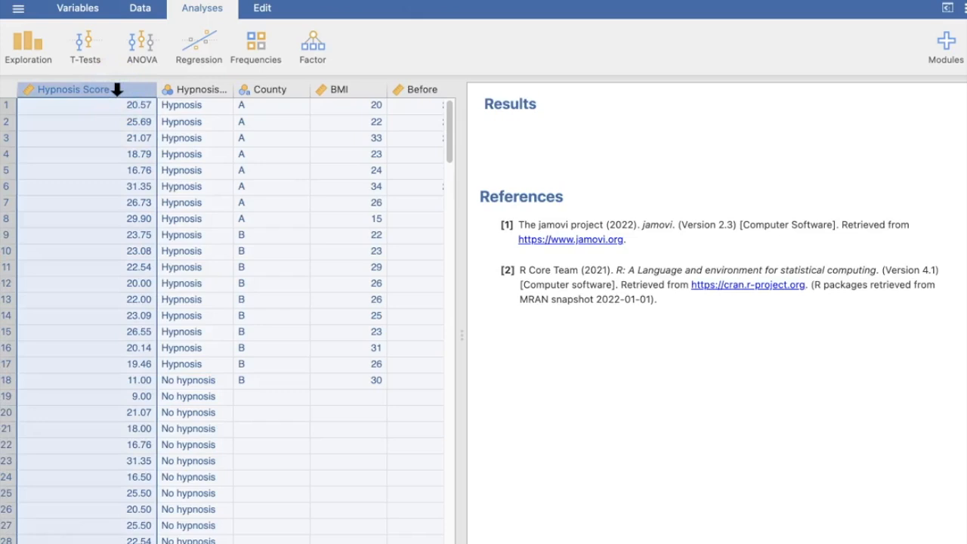
double_click(113, 91)
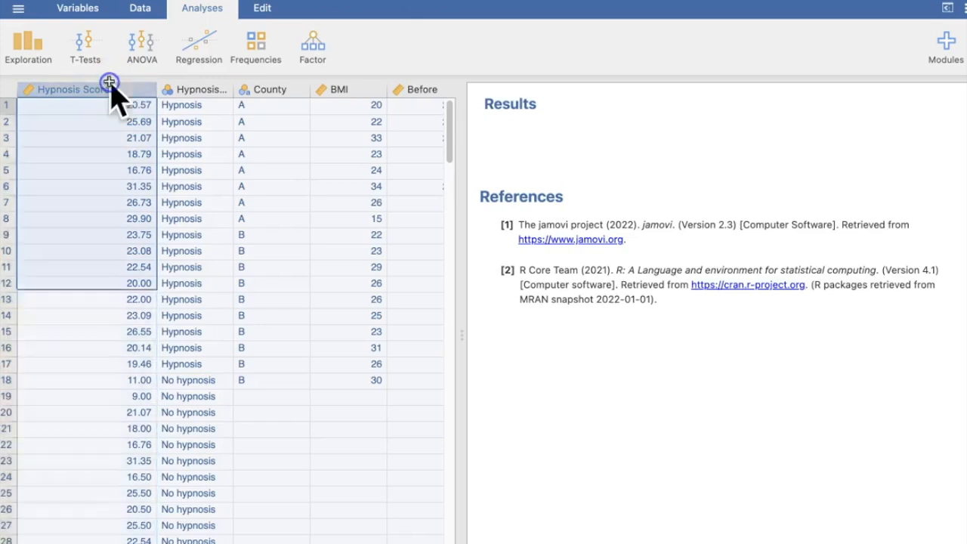
click(386, 137)
text(HOW much they recalled correctly)
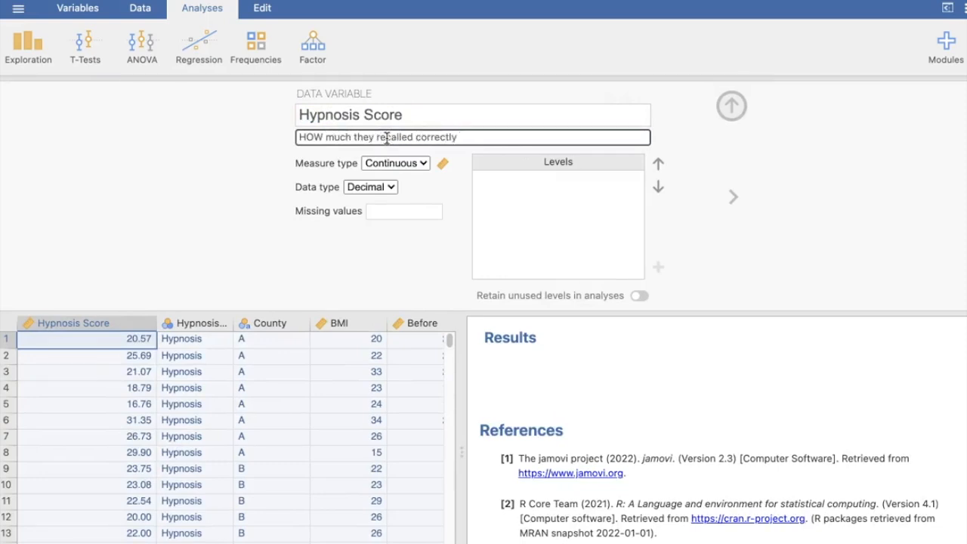
click(735, 109)
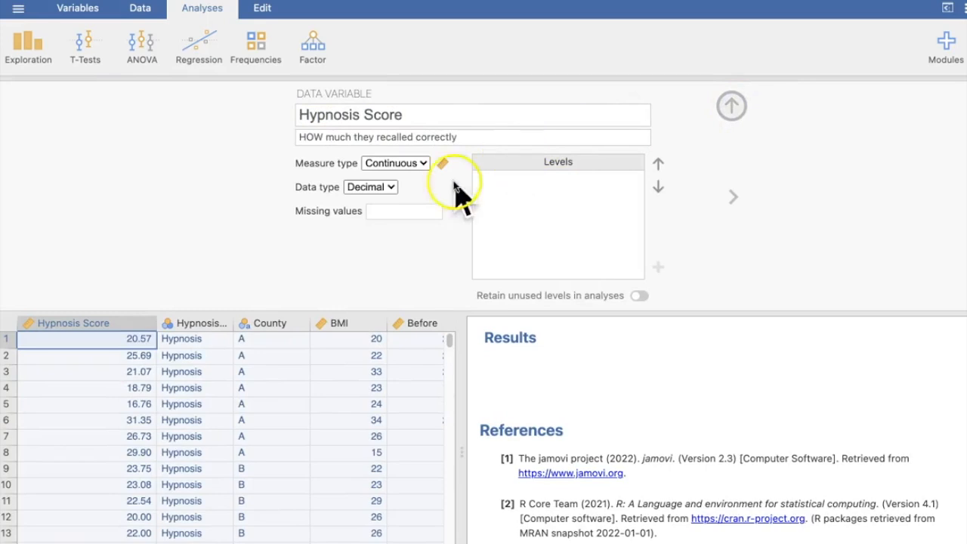
click(732, 106)
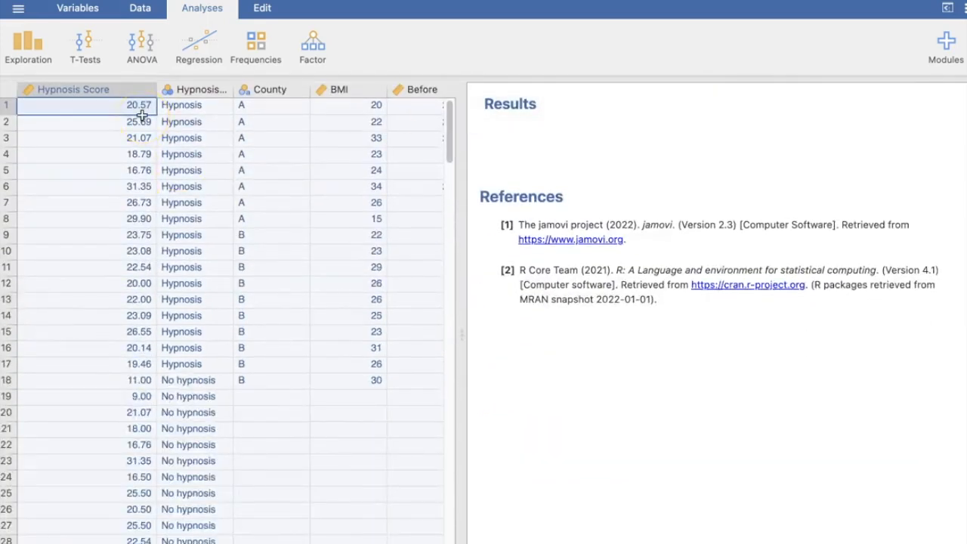
- Inspect the setup of the Hypnosis Condition variable, including its measure type and levels
click(196, 90)
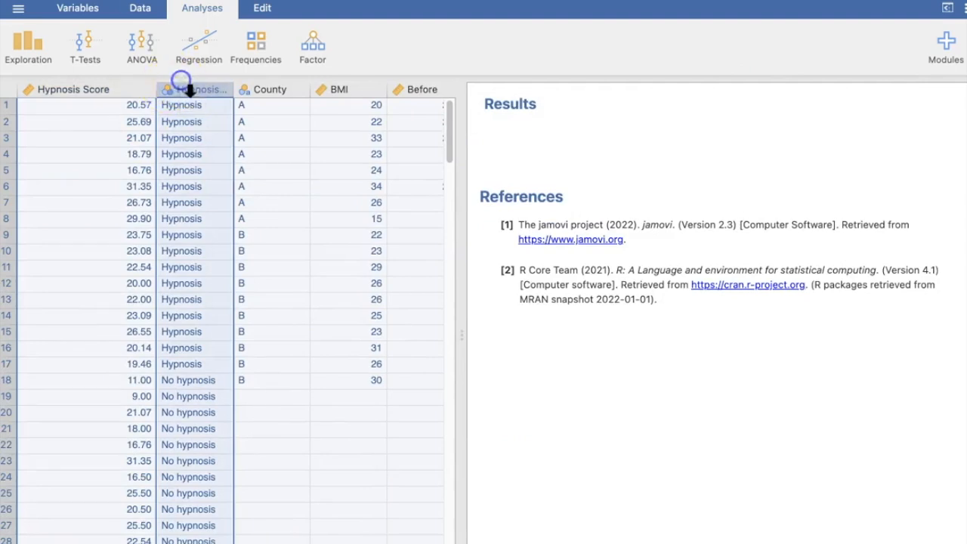
double_click(192, 92)
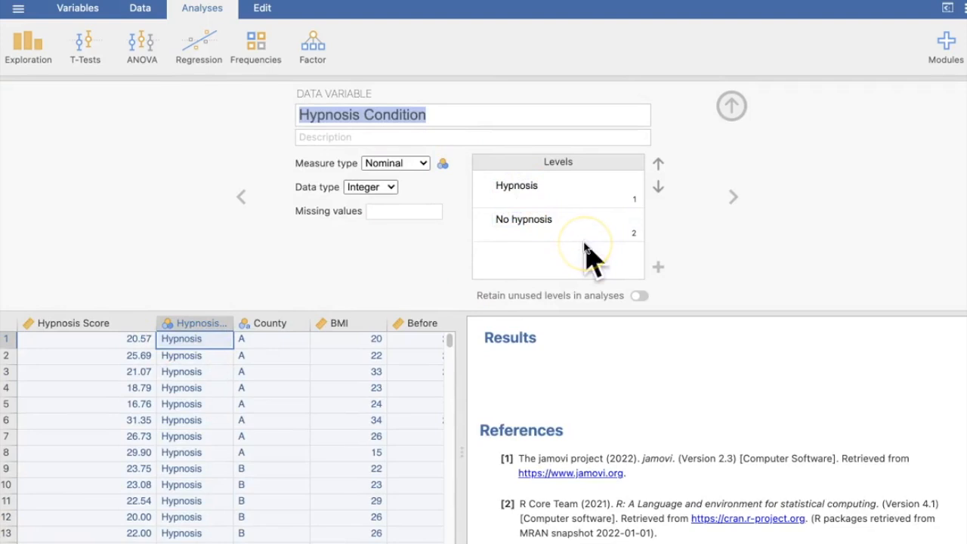
click(524, 186)
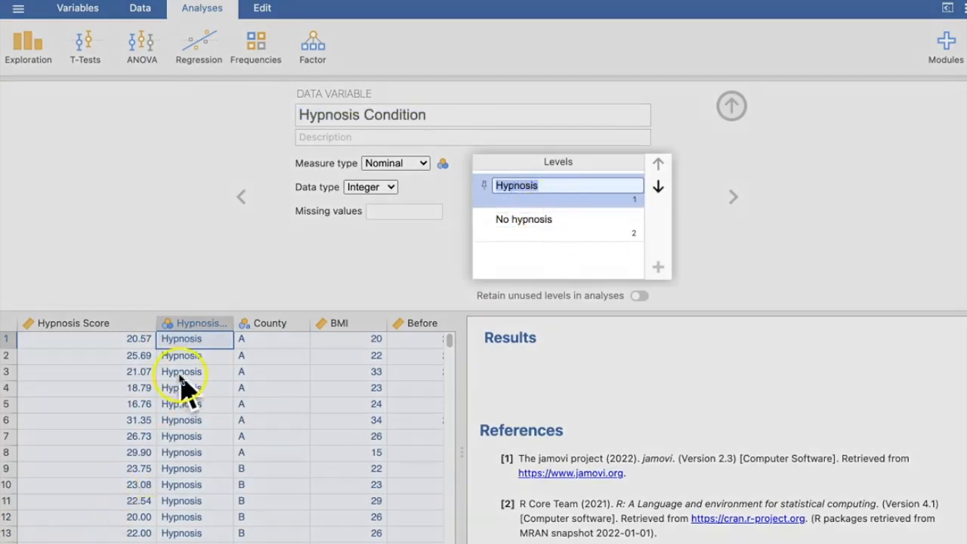
click(732, 104)
click(732, 105)
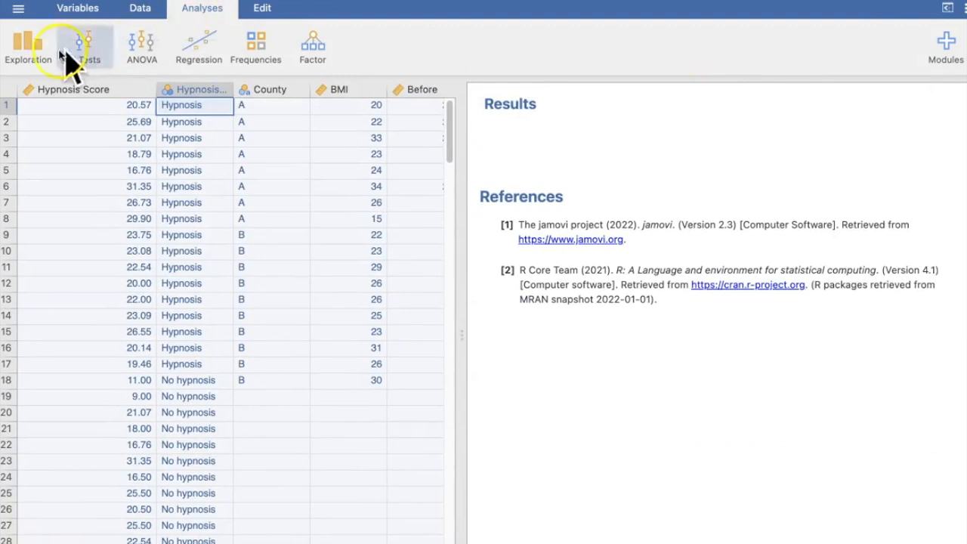
- Create a Descriptives analysis with Hypnosis Score as the variable
click(30, 49)
click(40, 89)
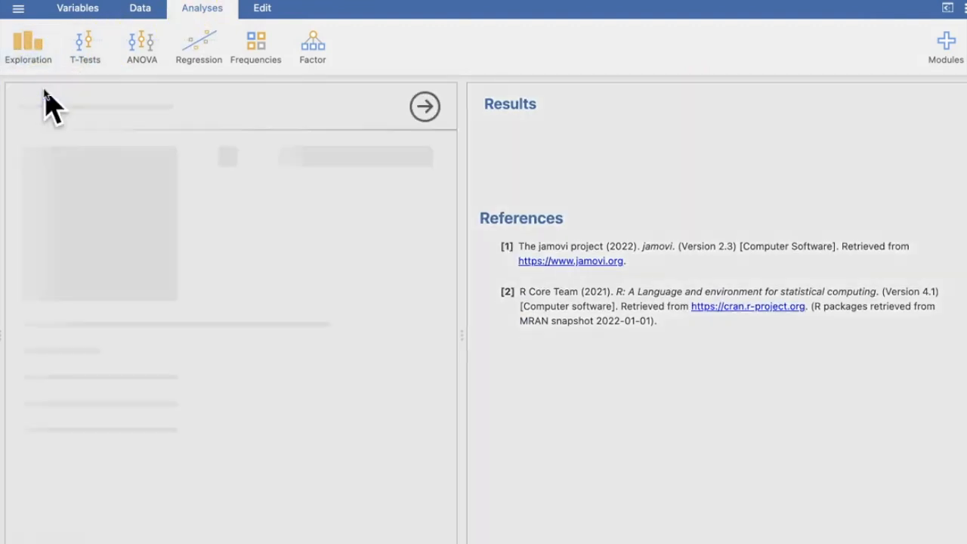
drag(79, 151, 313, 176)
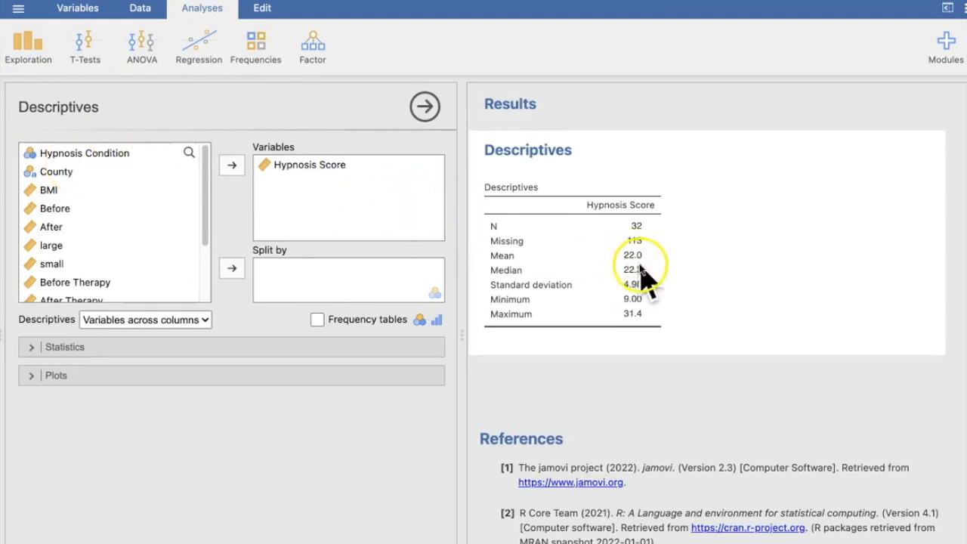
- Remove the median, minimum, missing and maximum statistics from the Hypnosis Score descriptives
click(361, 347)
click(275, 419)
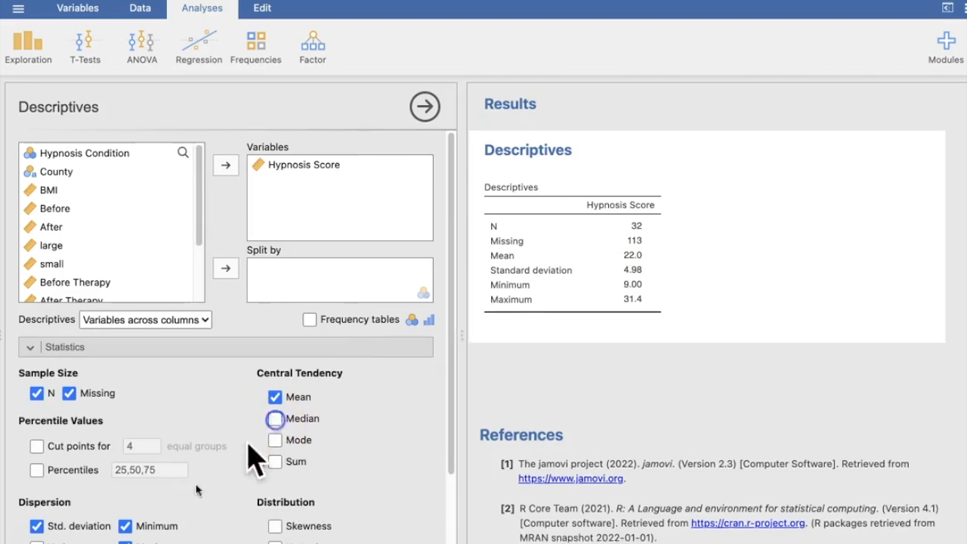
click(125, 526)
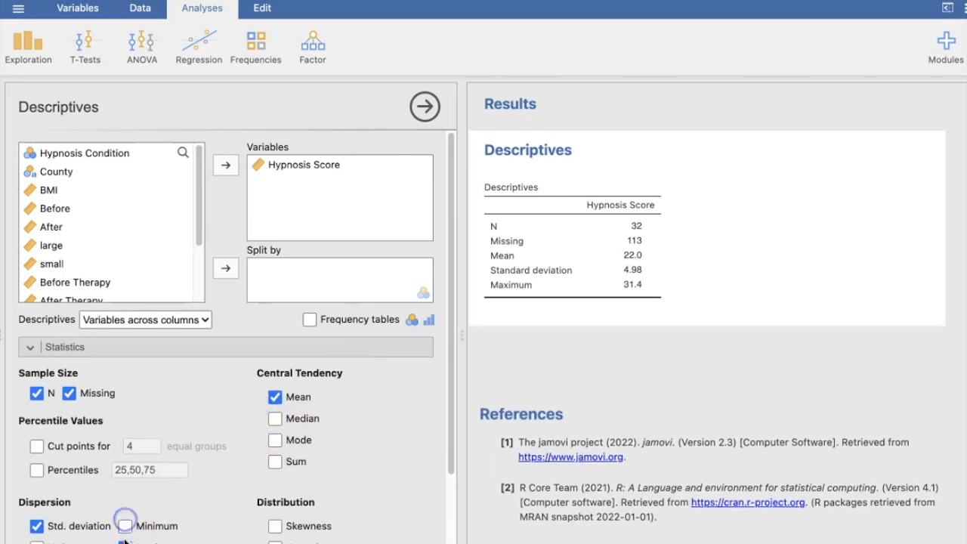
click(70, 395)
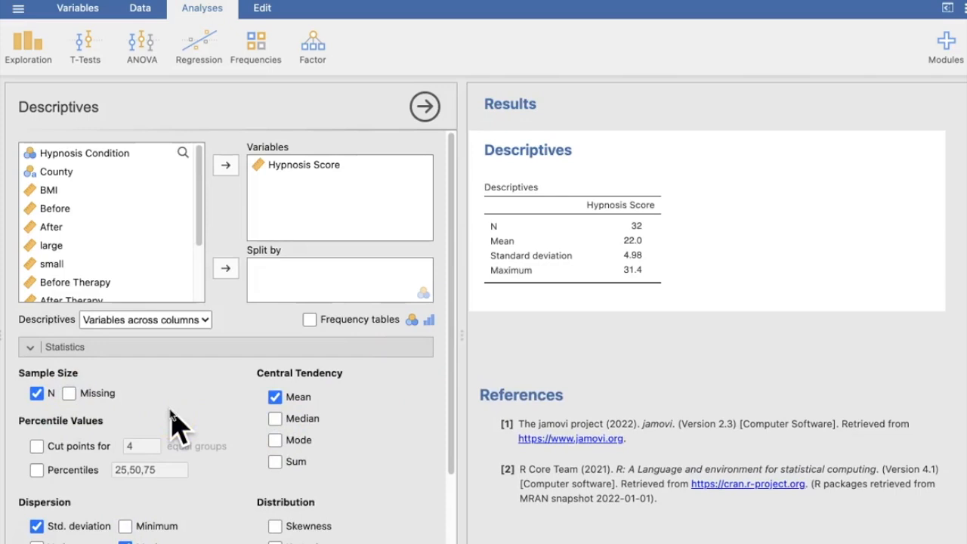
click(126, 541)
- Split the descriptives by Hypnosis Condition and add the variance to the table
drag(68, 155, 310, 278)
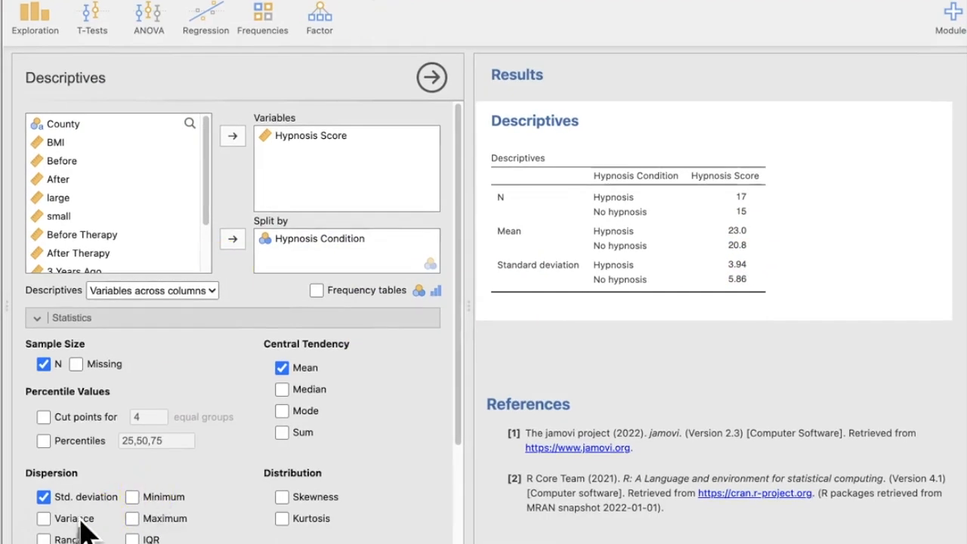
click(44, 519)
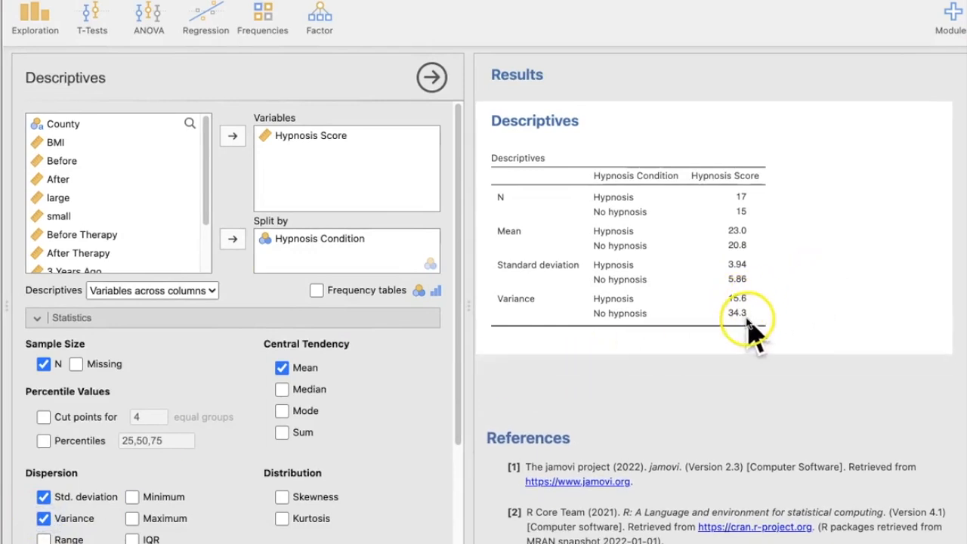
- Compare the descriptives with the Example 1: Hypnosis summary statistics on the web page behind the window
drag(139, 0, 144, 259)
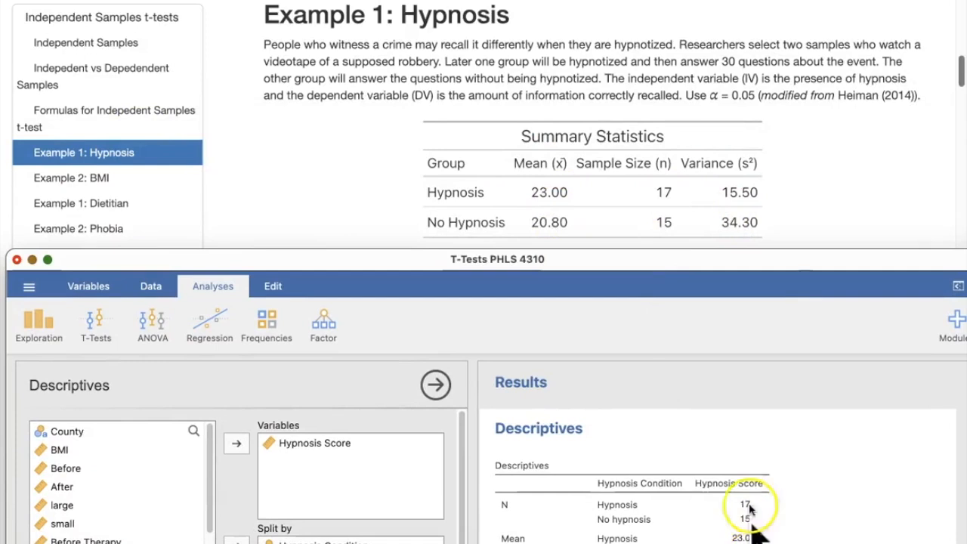
click(752, 78)
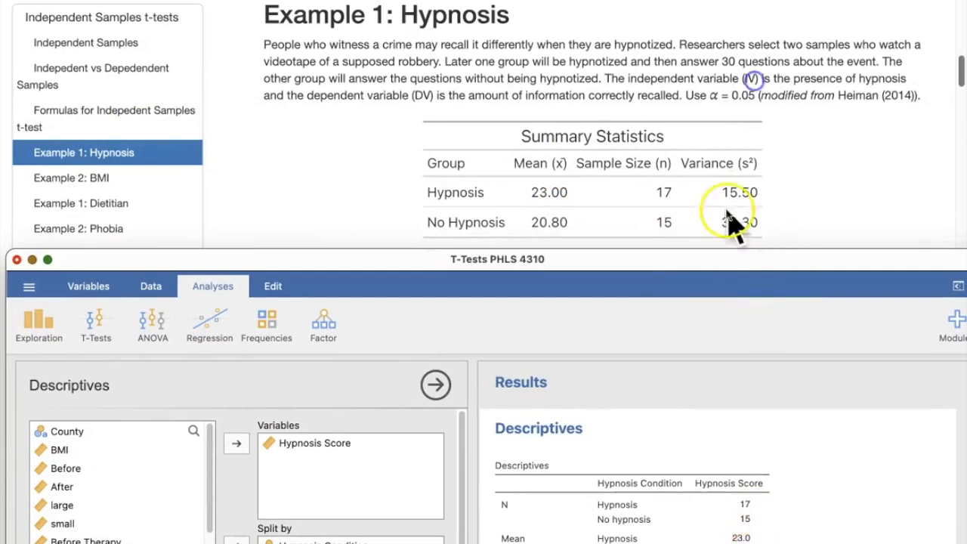
drag(707, 259, 688, 0)
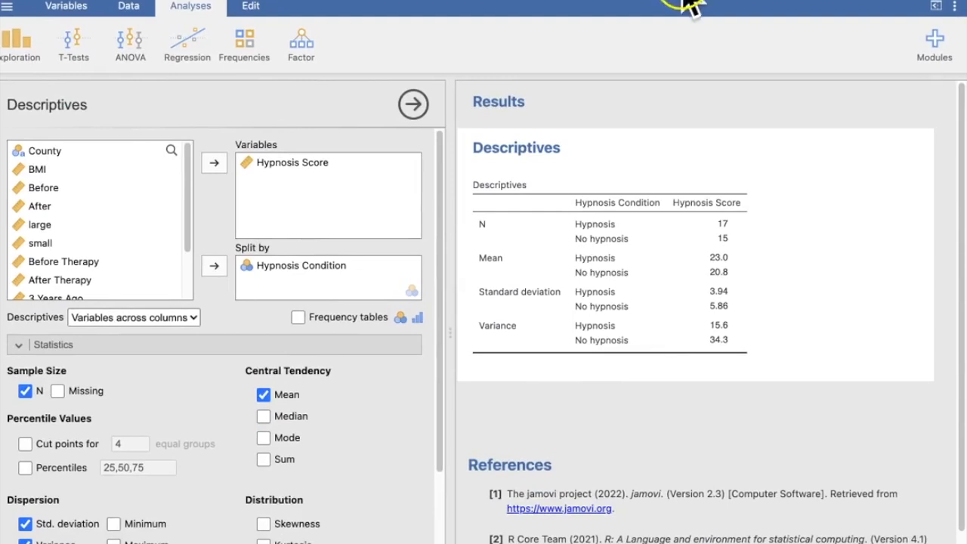
drag(684, 0, 704, 0)
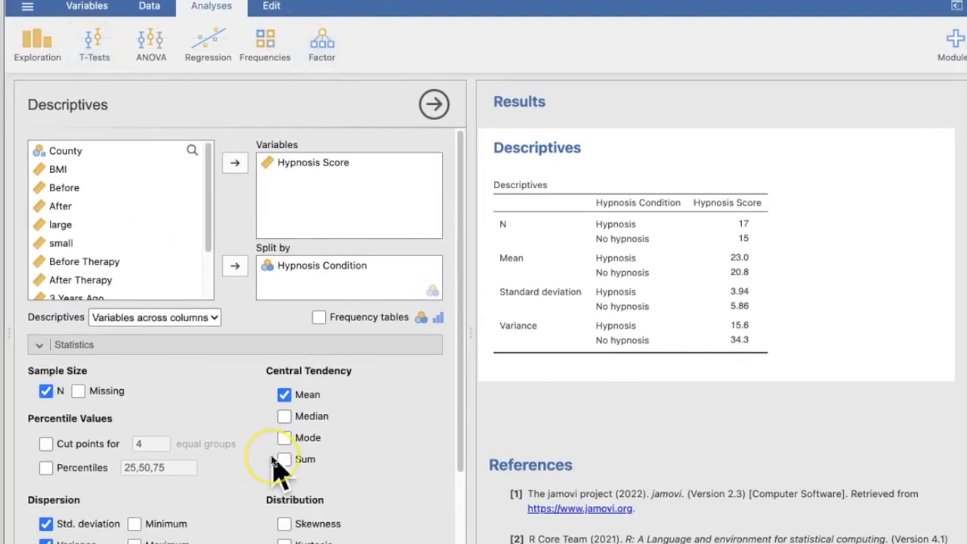
- Add a box plot of Hypnosis Score by Hypnosis Condition to the descriptives and view it
scroll(276, 461, down, 5)
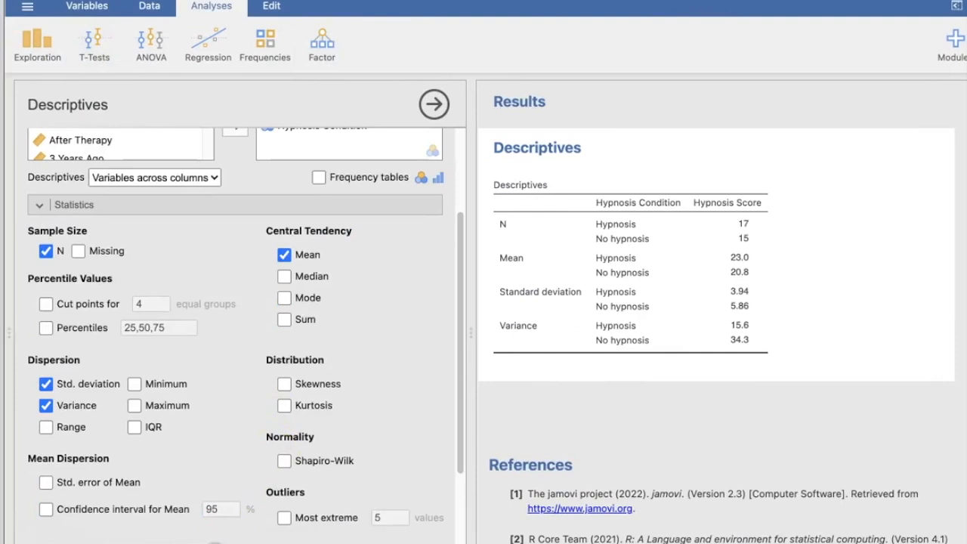
scroll(460, 352, down, 6)
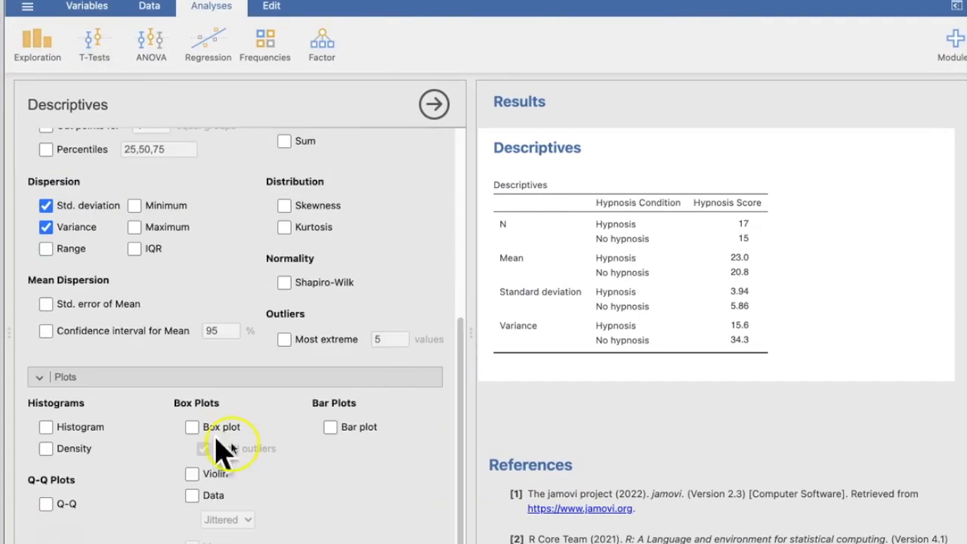
click(192, 427)
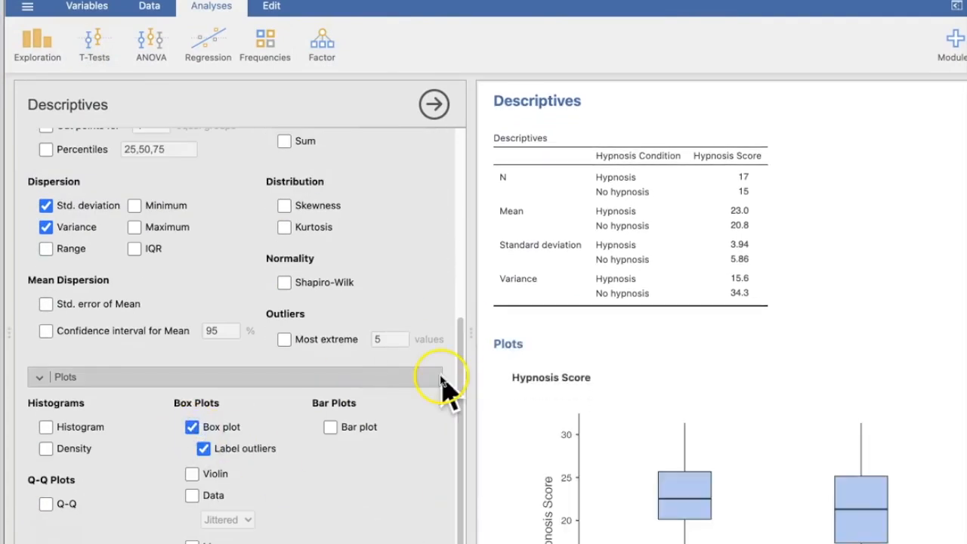
scroll(605, 378, down, 2)
scroll(661, 431, down, 2)
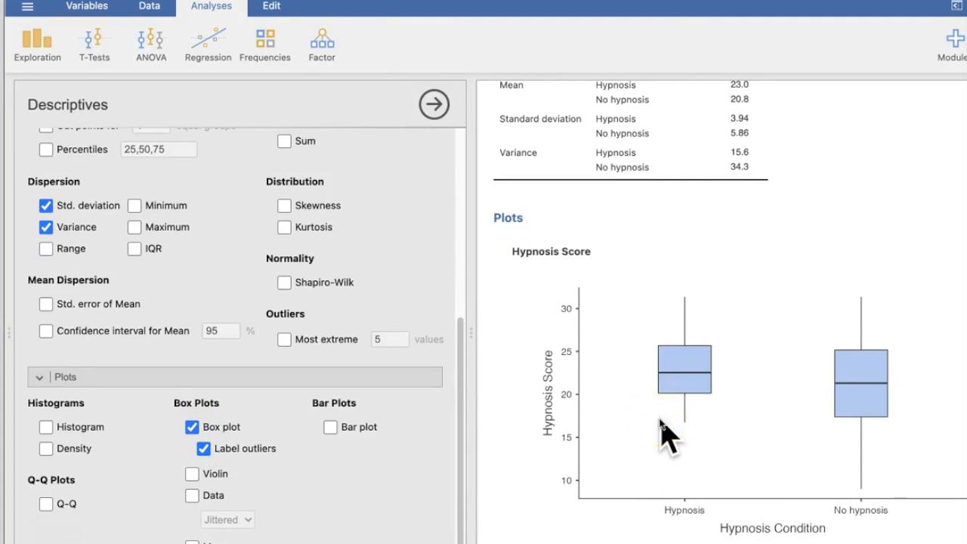
scroll(378, 227, up, 5)
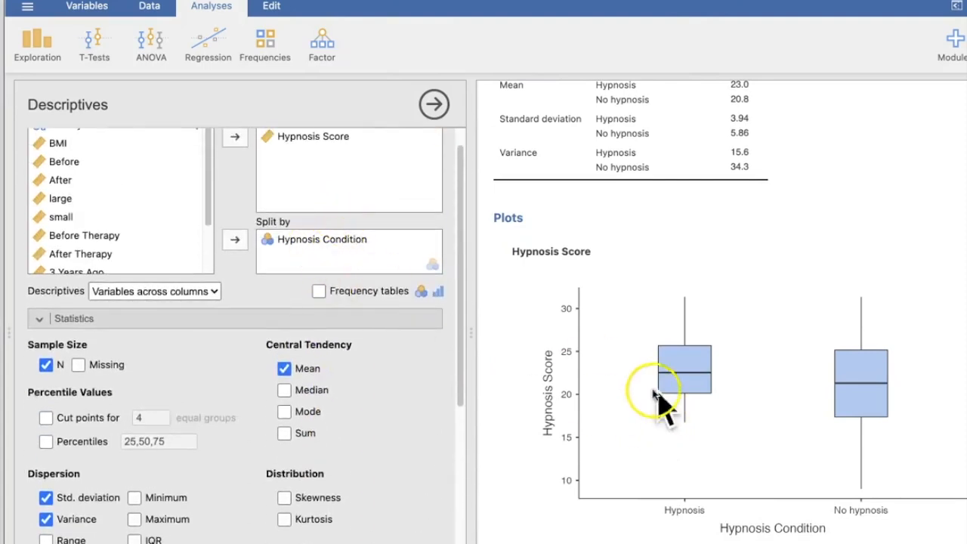
scroll(411, 454, down, 5)
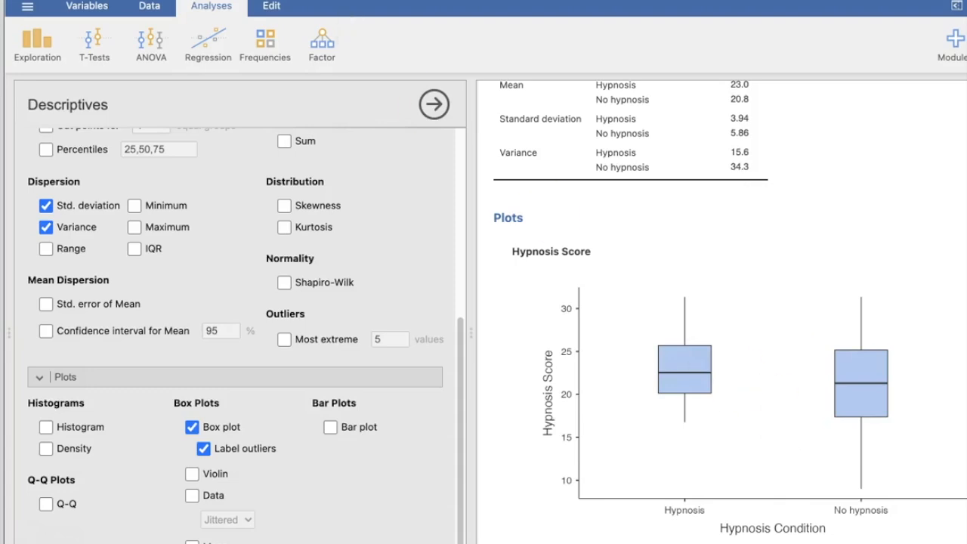
- Run an Independent Samples T-Test with Hypnosis Score as the dependent variable and Hypnosis Condition as the grouping variable
click(96, 41)
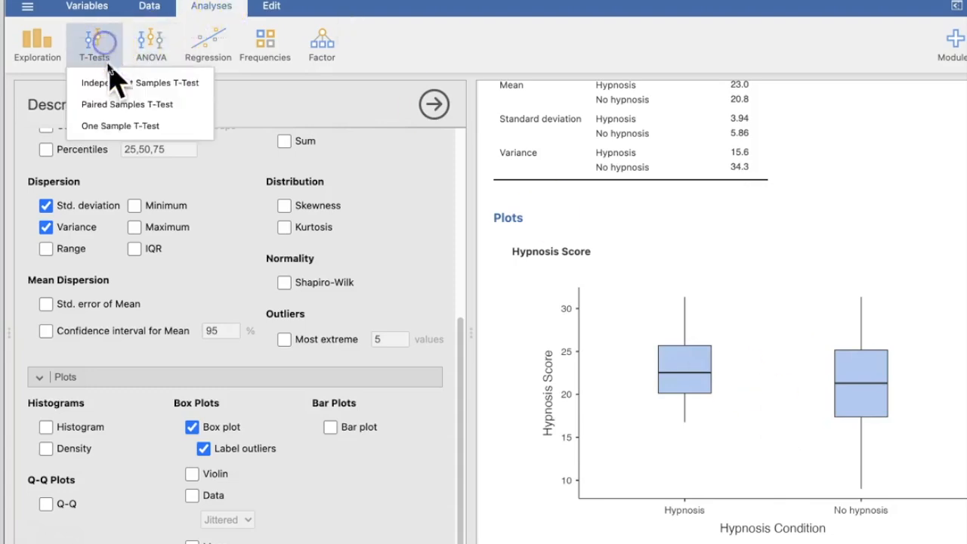
click(121, 82)
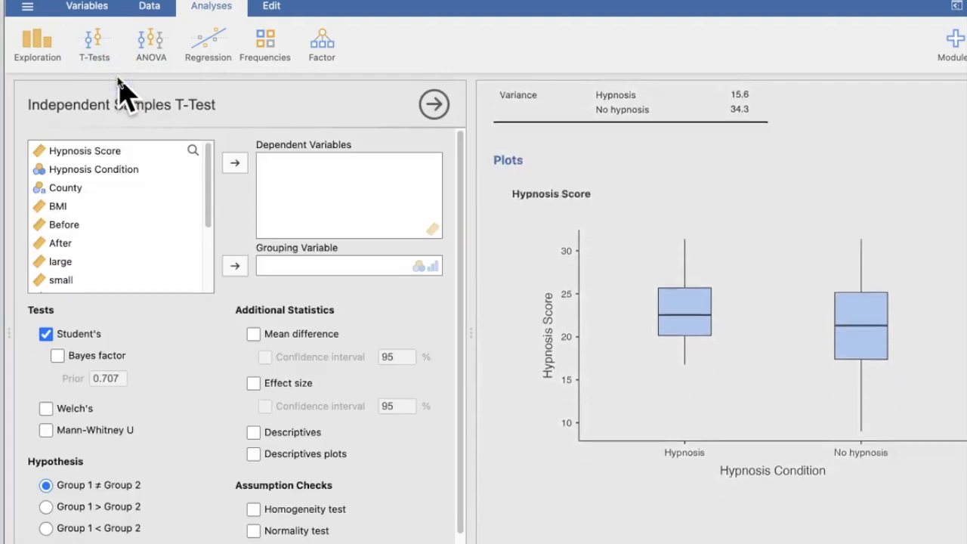
drag(60, 148, 284, 161)
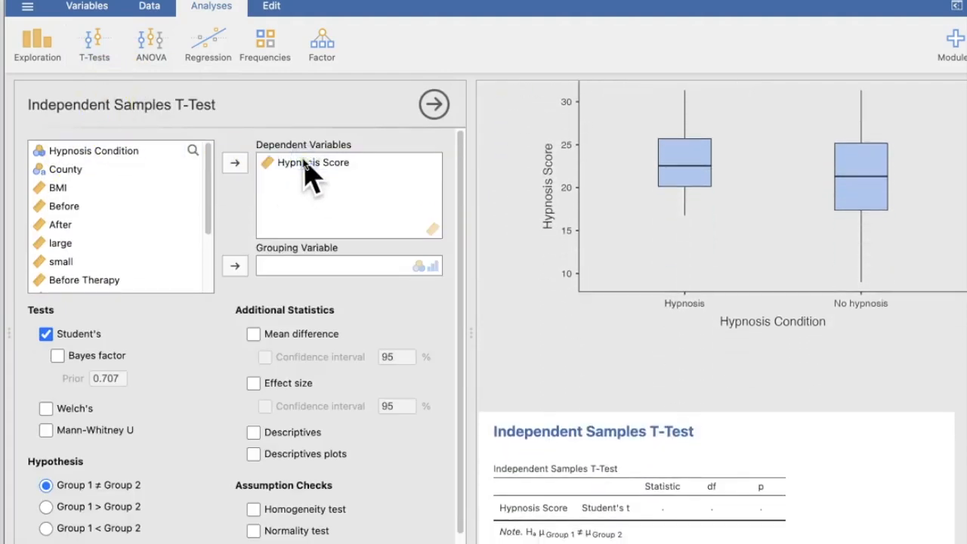
drag(106, 151, 323, 269)
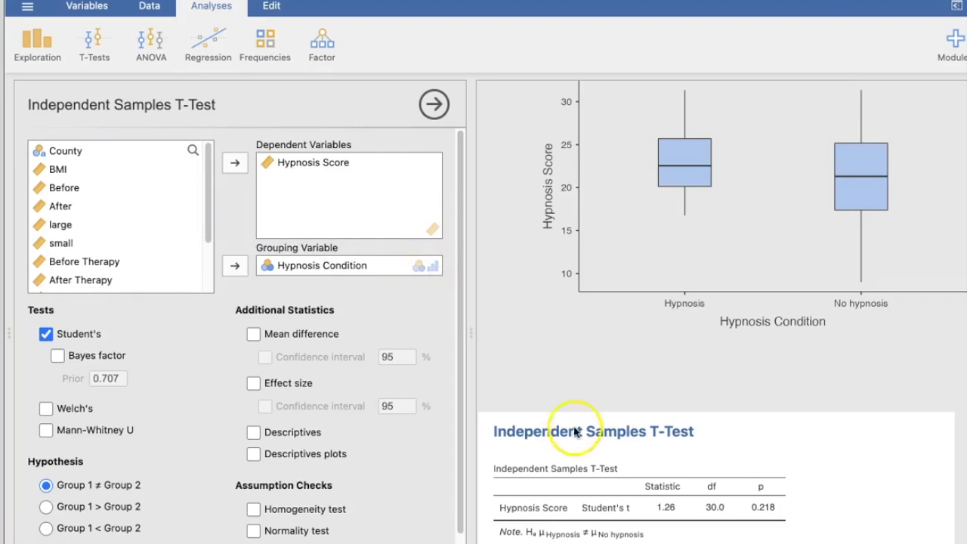
scroll(579, 423, down, 5)
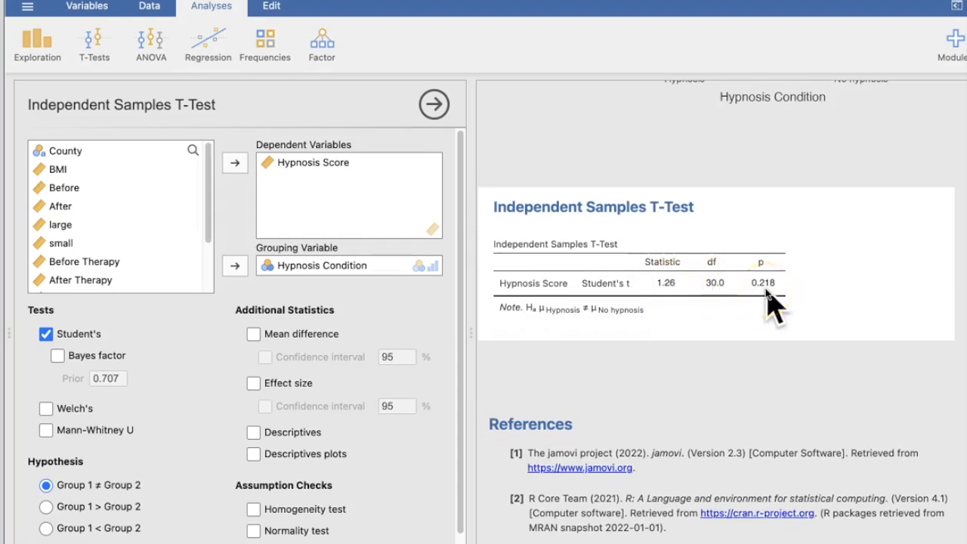
- Use the two-sided hypothesis Group 1 ≠ Group 2 for the independent samples t-test
scroll(184, 443, down, 2)
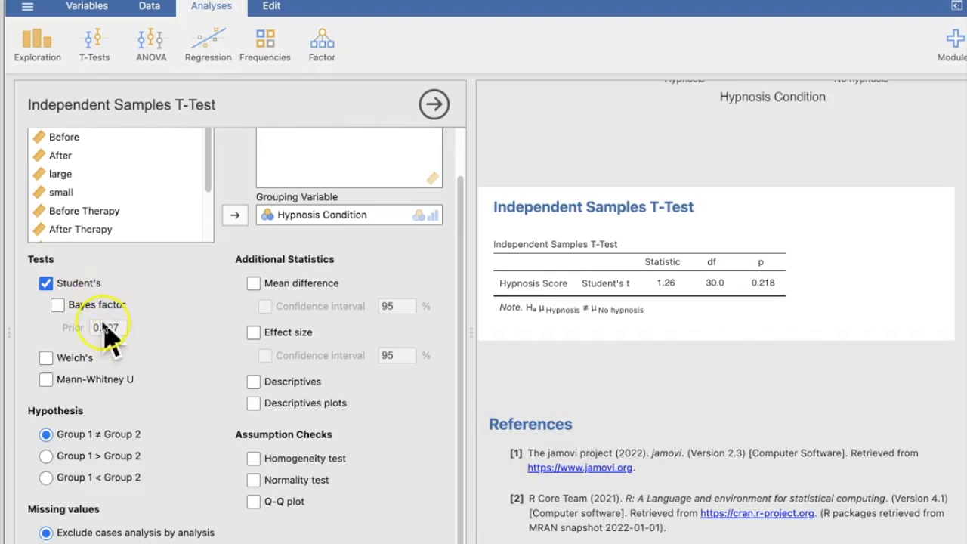
click(72, 440)
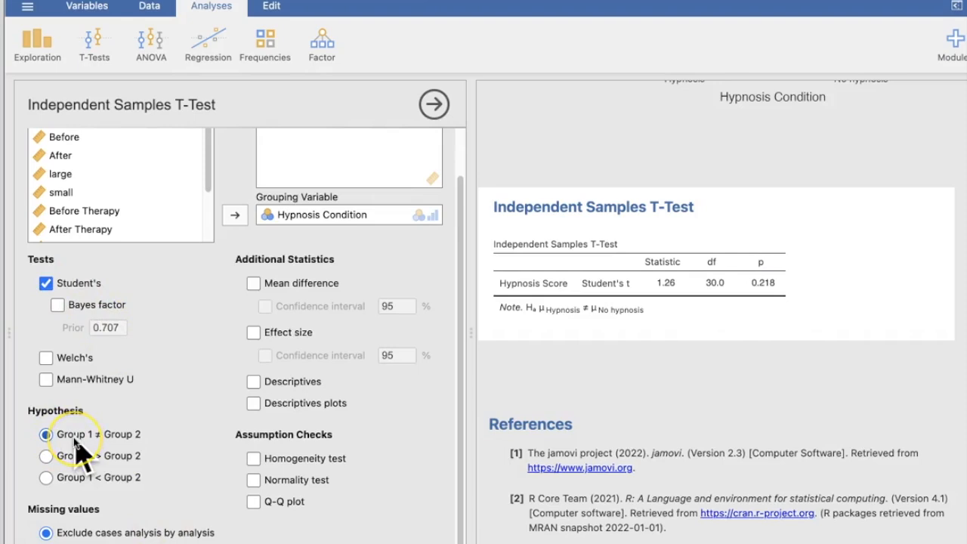
click(97, 439)
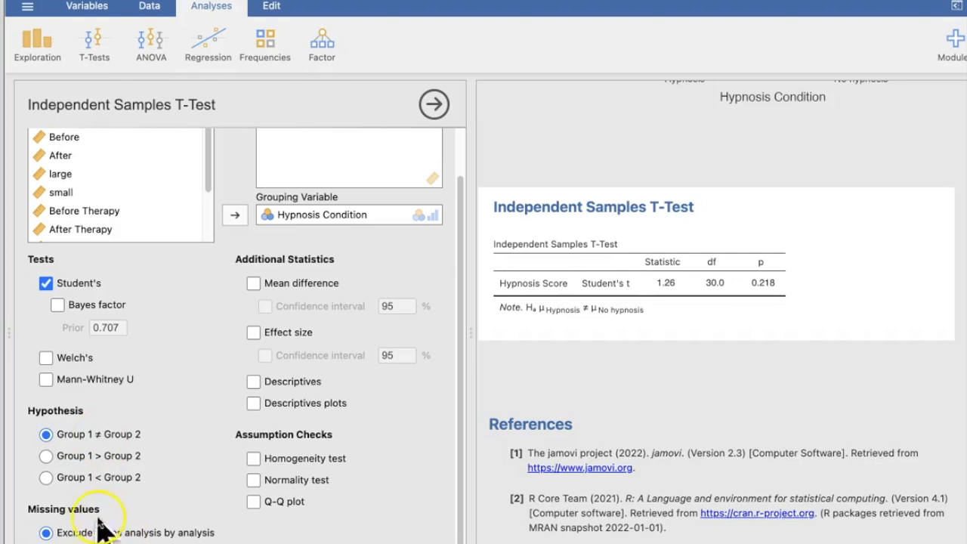
click(244, 333)
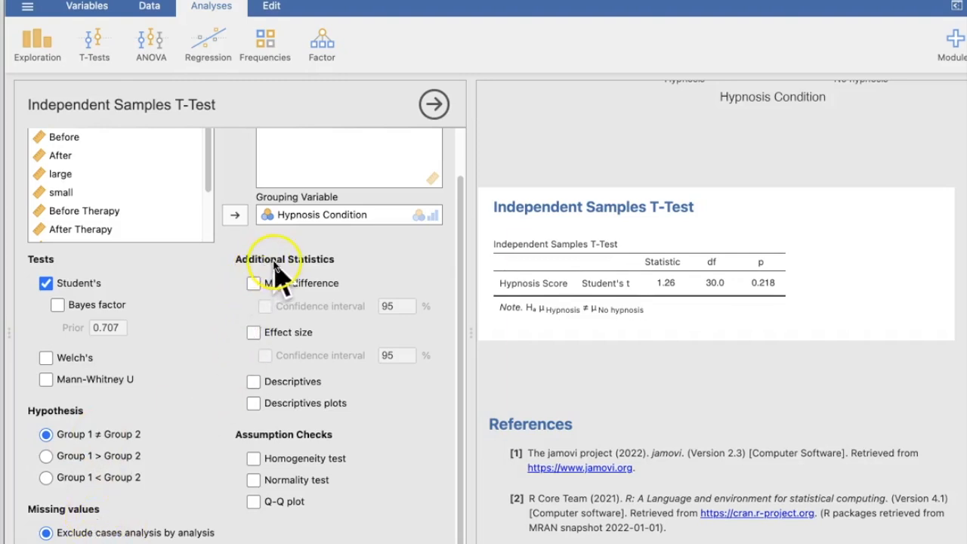
- Add the mean difference with its 95% confidence interval to the independent samples t-test and view the interval's lower and upper limits
click(254, 293)
click(254, 285)
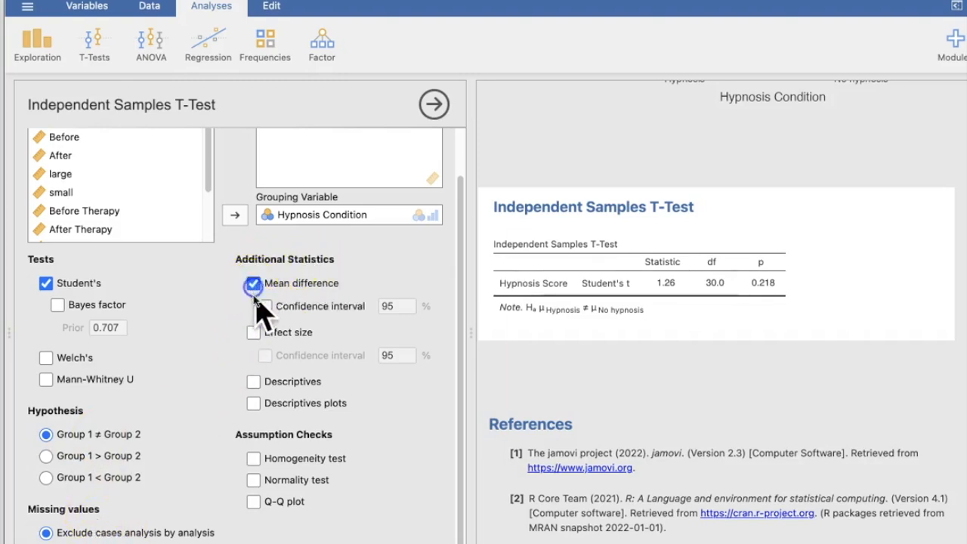
click(265, 307)
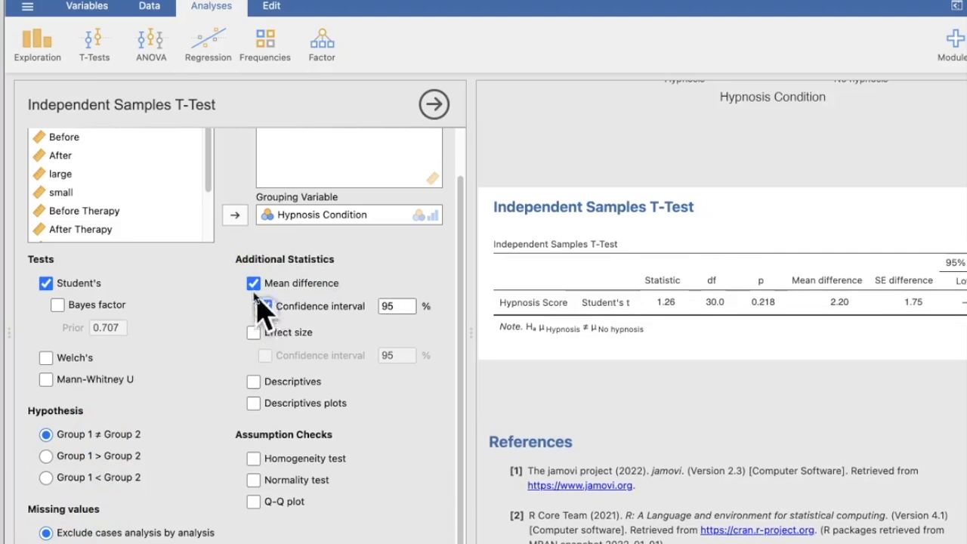
click(287, 312)
click(254, 283)
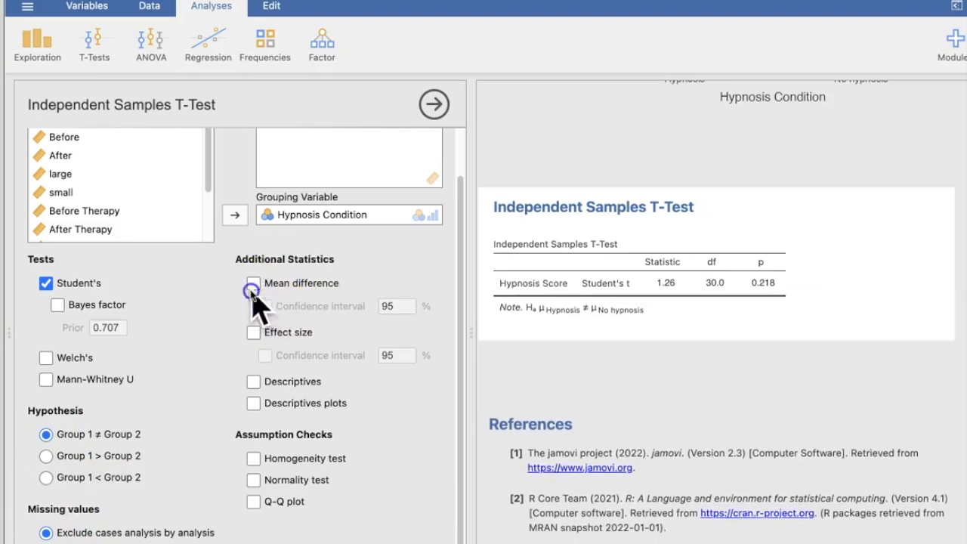
click(254, 283)
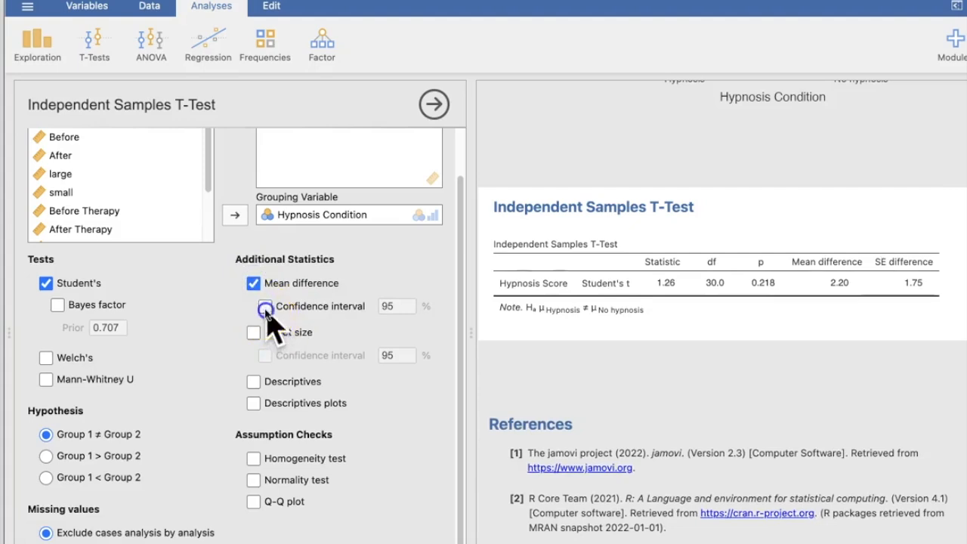
click(265, 306)
scroll(574, 355, right, 3)
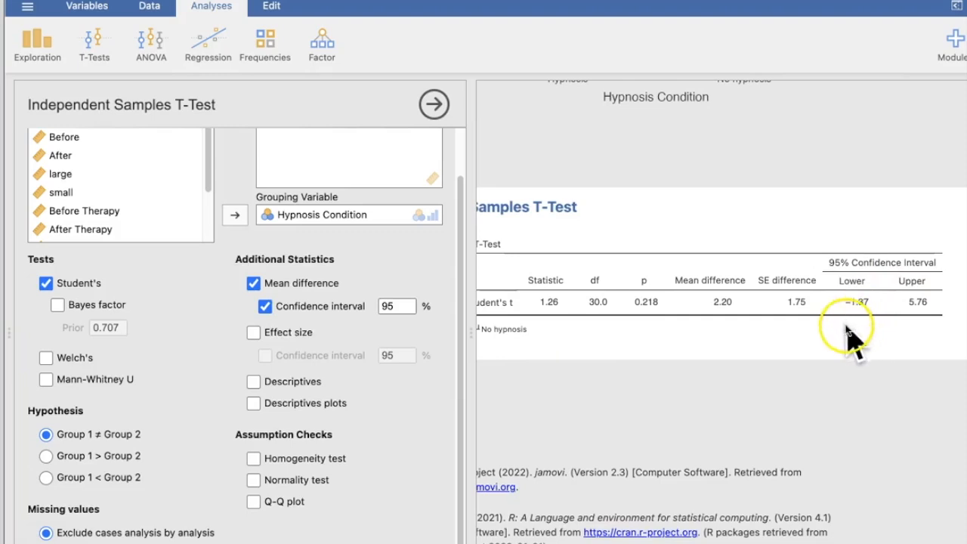
- Add group descriptives and a Q-Q plot to the t-test, checking the descriptives against the Example 1: Hypnosis summary statistics on the web page
click(251, 386)
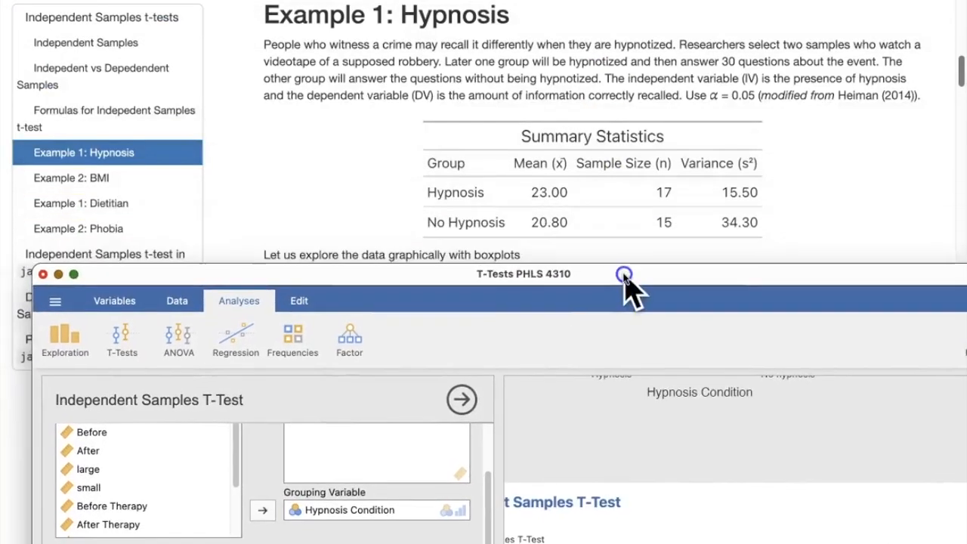
drag(647, 281, 639, 158)
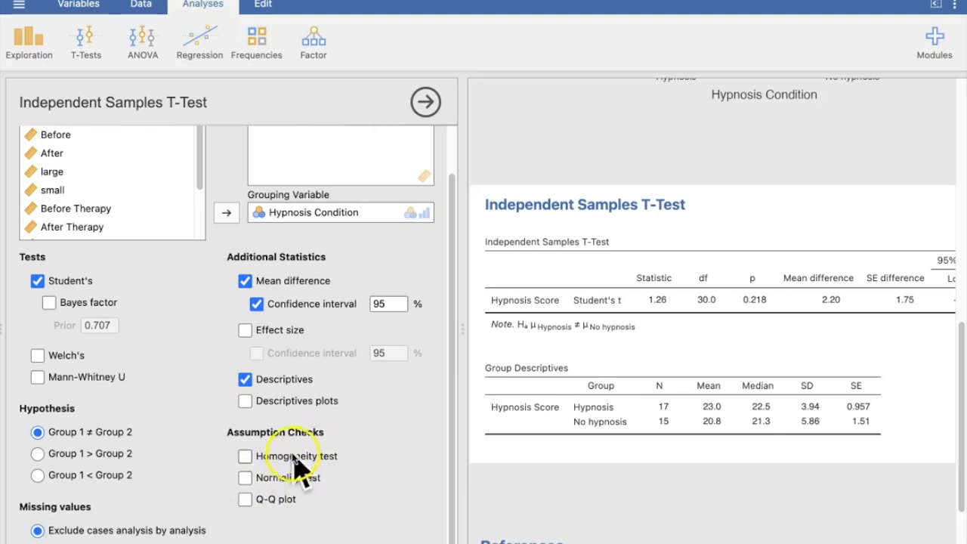
click(245, 499)
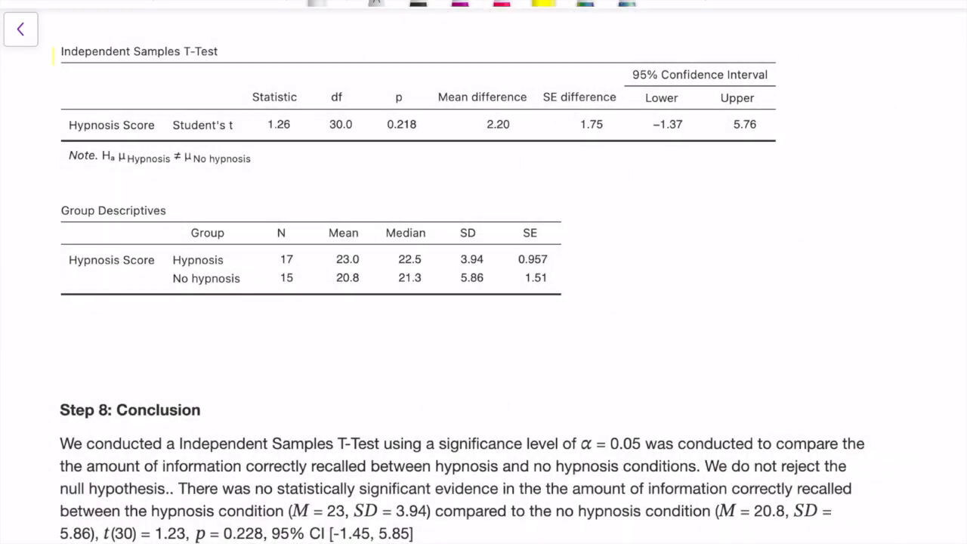
- Switch to the annotation document and highlight the Independent Samples T-Test table title in yellow
drag(54, 56, 227, 47)
drag(60, 59, 148, 63)
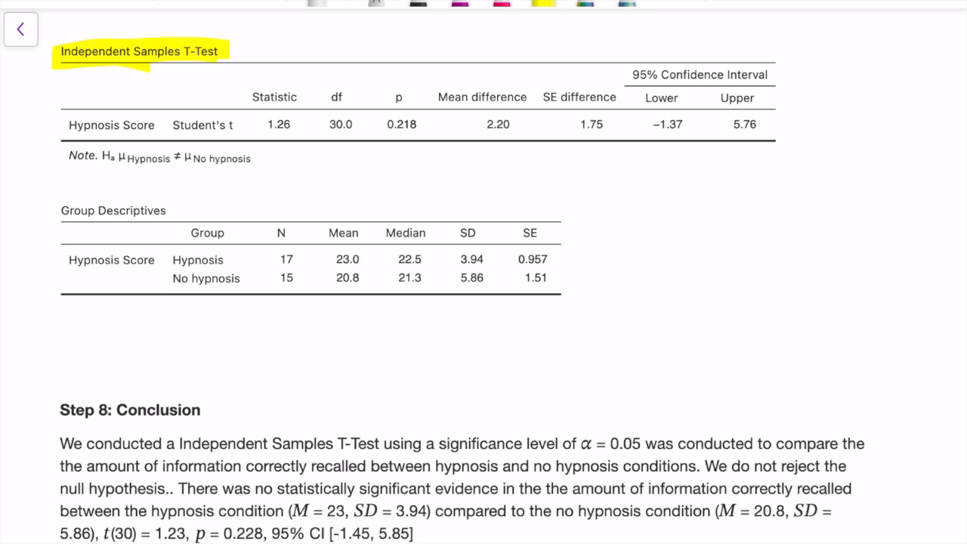